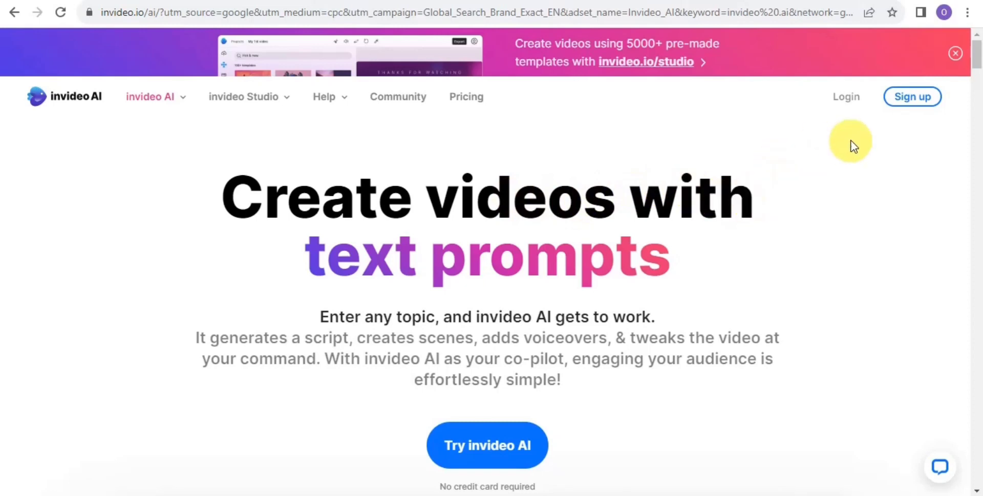
Enter the AI workspace and pick the YouTube Shorts workflow from the workflow list
click(906, 97)
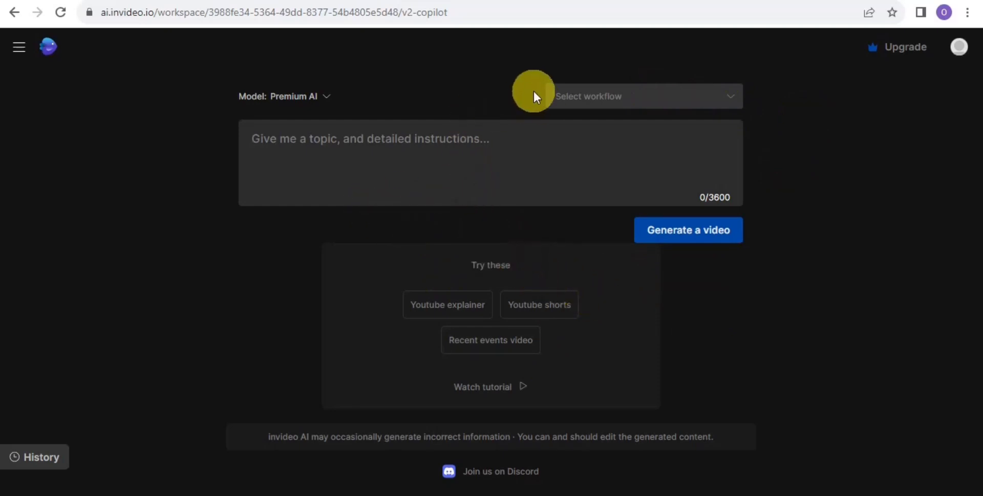
click(606, 97)
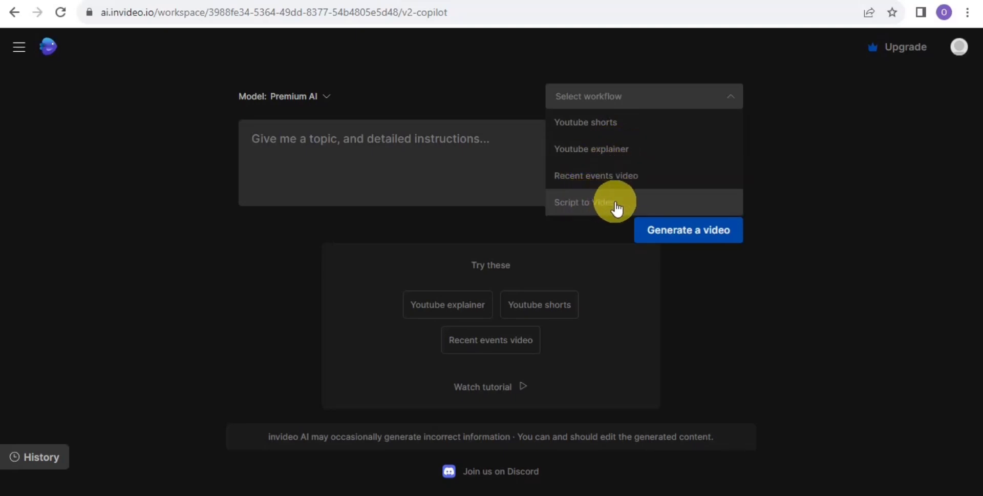
click(583, 135)
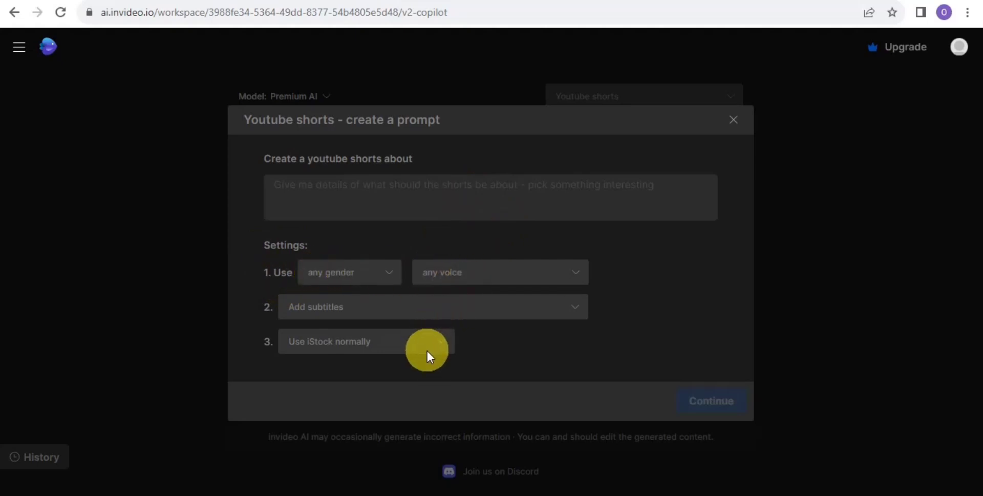
click(737, 121)
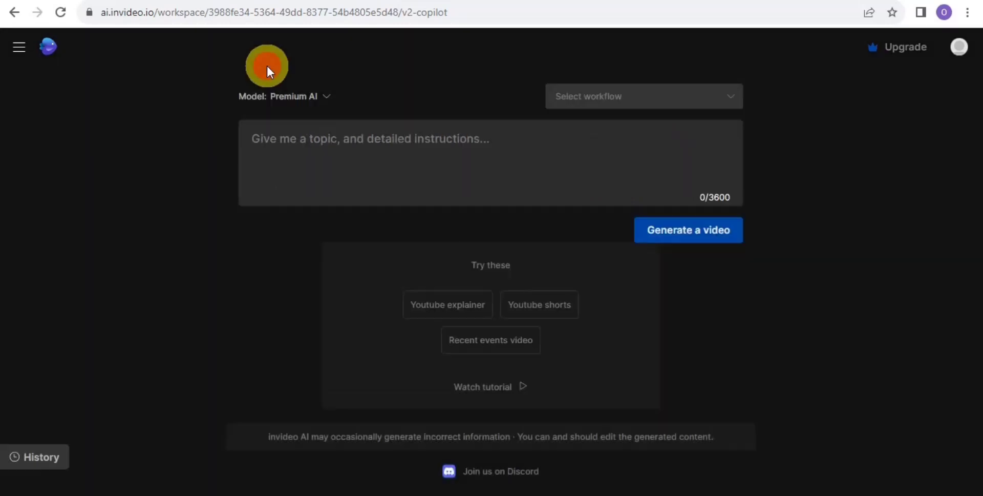
click(554, 94)
click(563, 149)
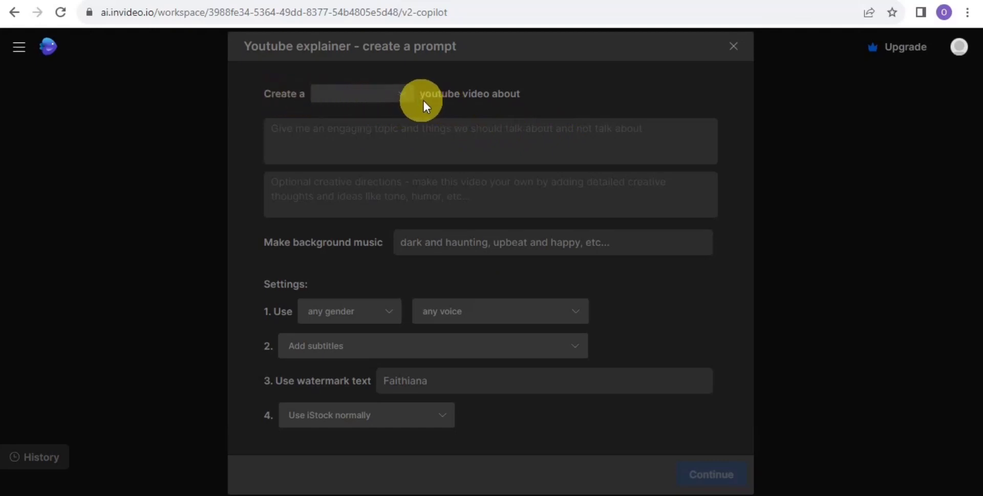
click(399, 97)
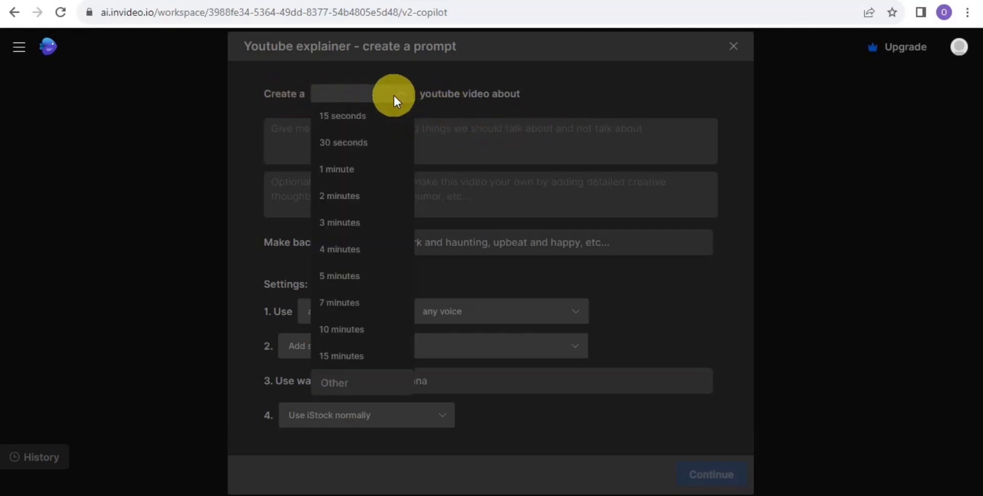
click(367, 96)
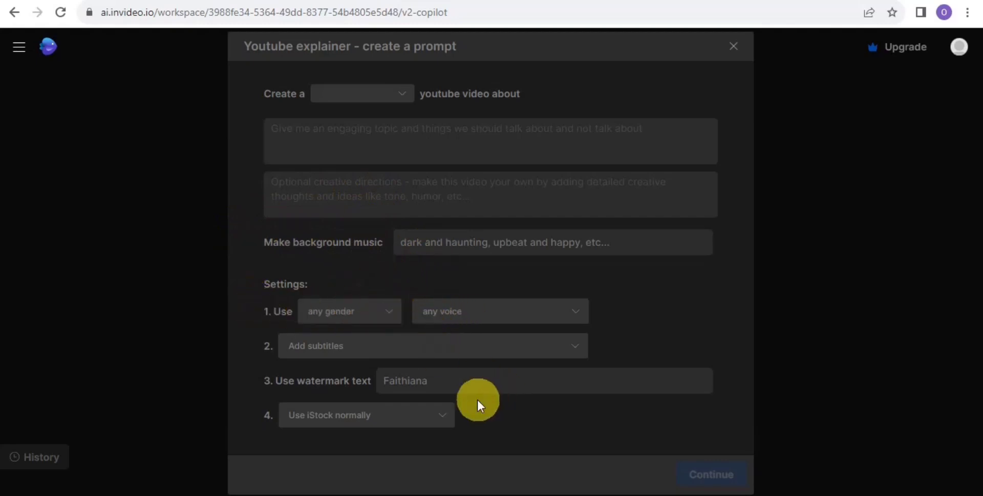
click(137, 120)
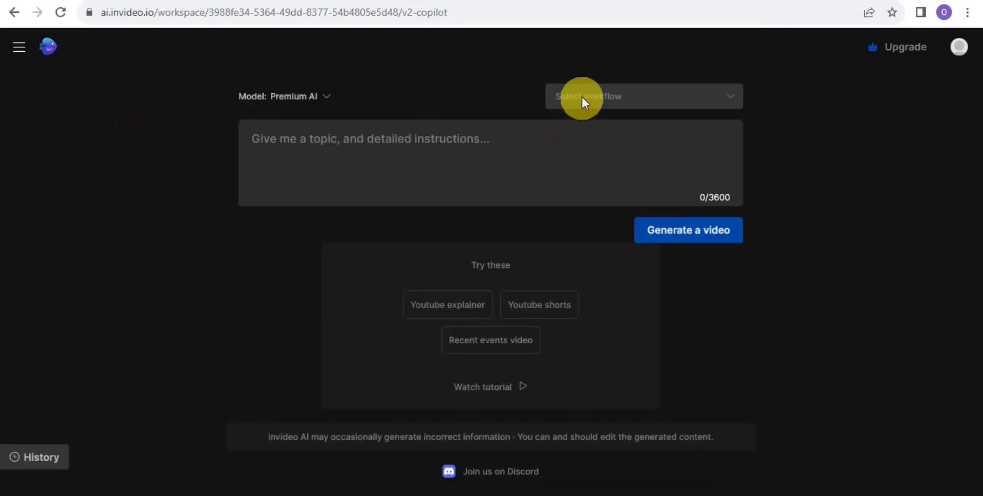
Start a Script to Video prompt with its video type set to YouTube video
click(582, 95)
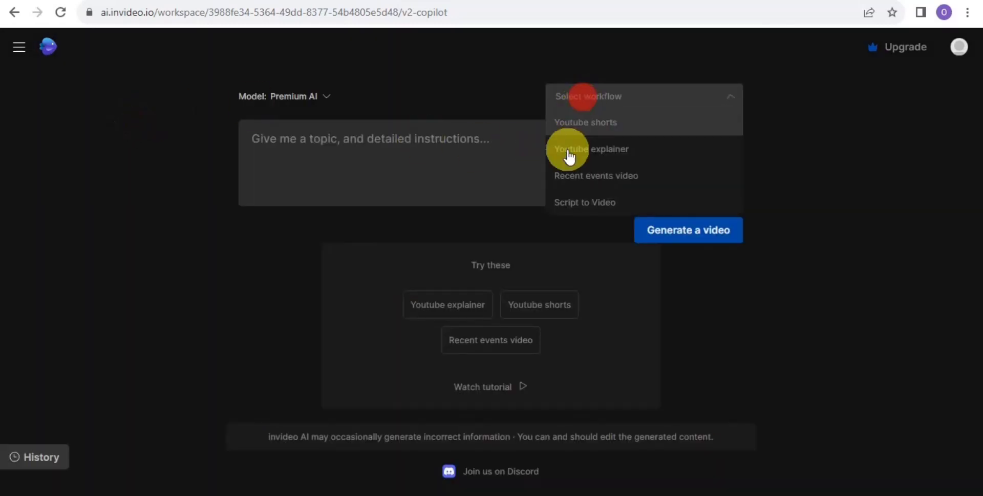
click(561, 202)
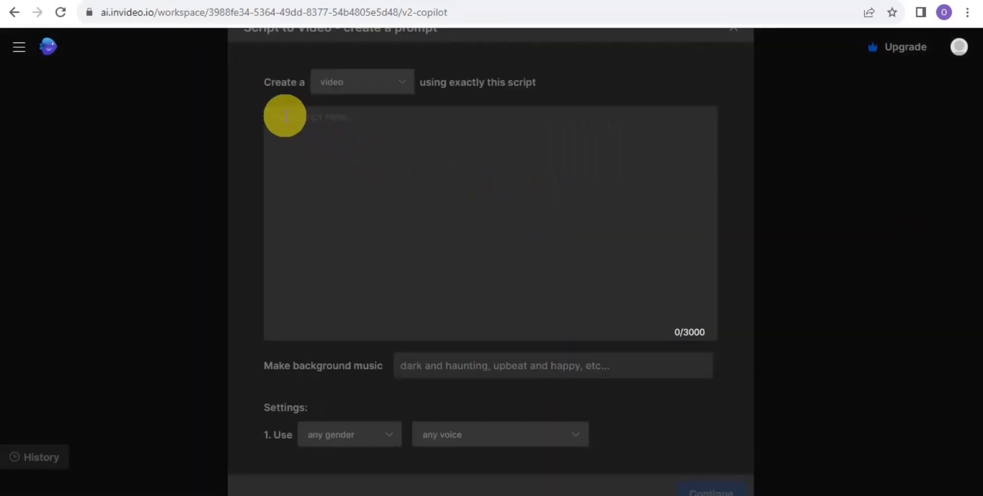
click(412, 77)
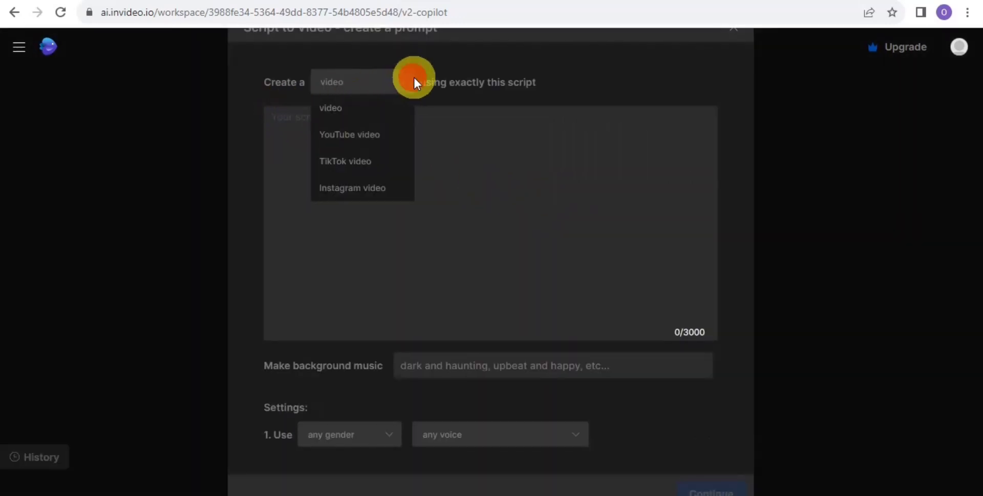
click(351, 135)
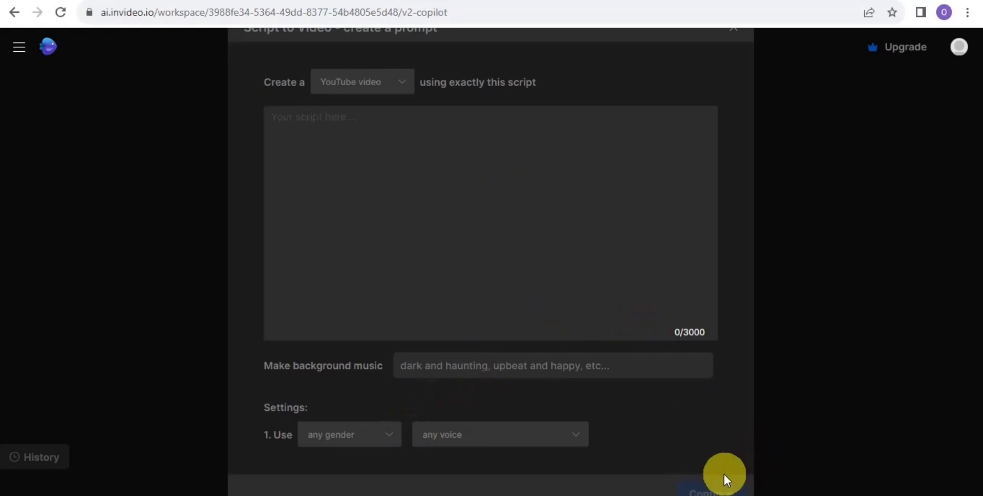
click(86, 58)
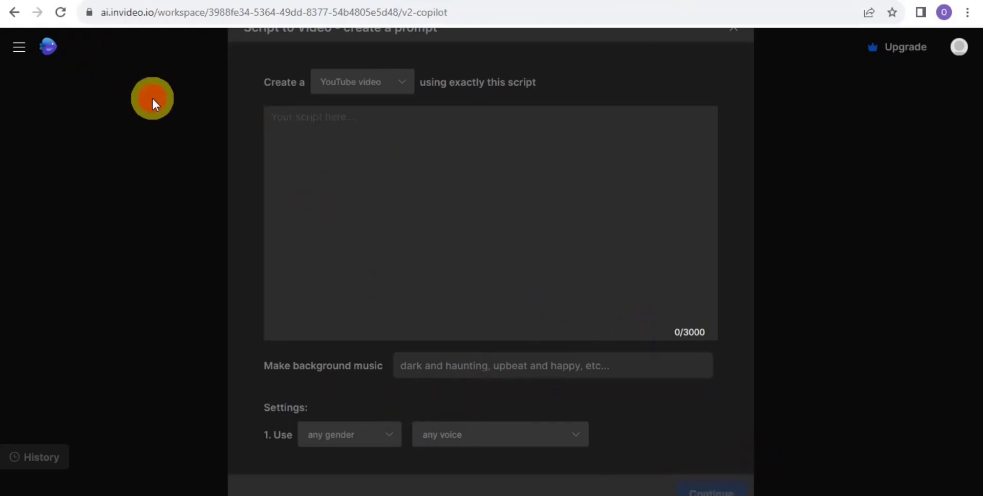
Ask ChatGPT for 'the benefits of technology not more than 100 words'
click(692, 98)
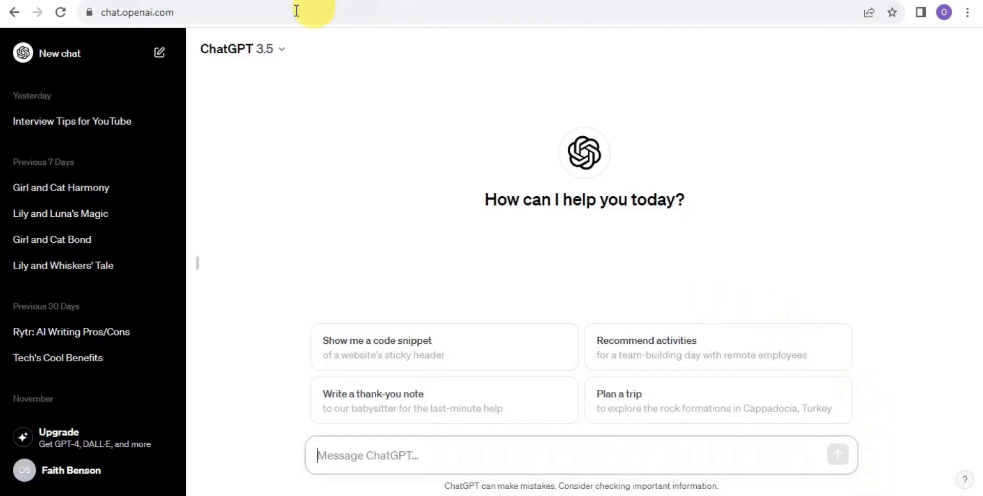
click(389, 451)
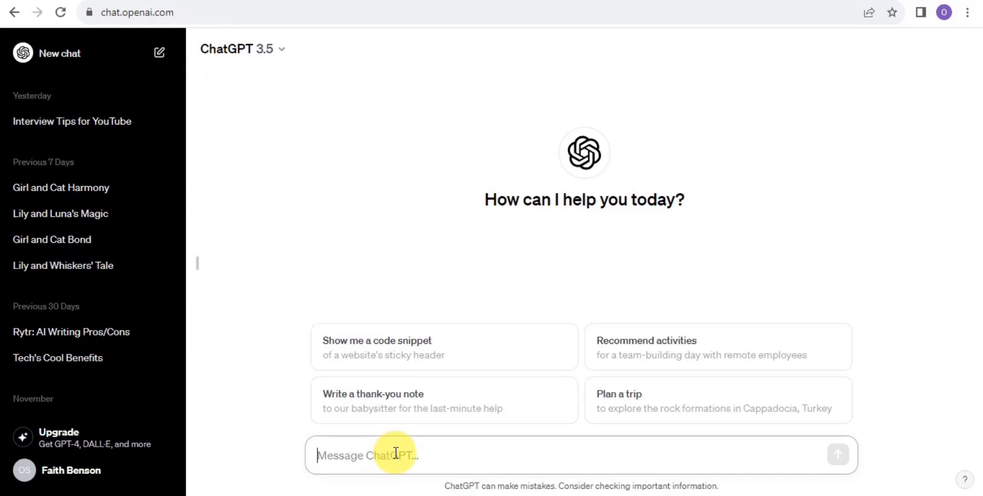
text(t)
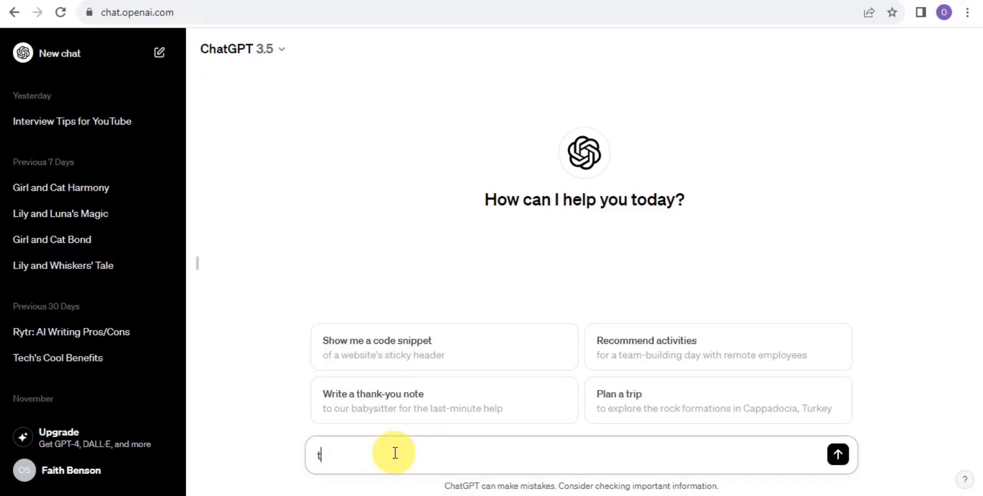
text(ech)
key(BackSpace)
key(BackSpace)
key(BackSpace)
key(BackSpace)
key(BackSpace)
key(BackSpace)
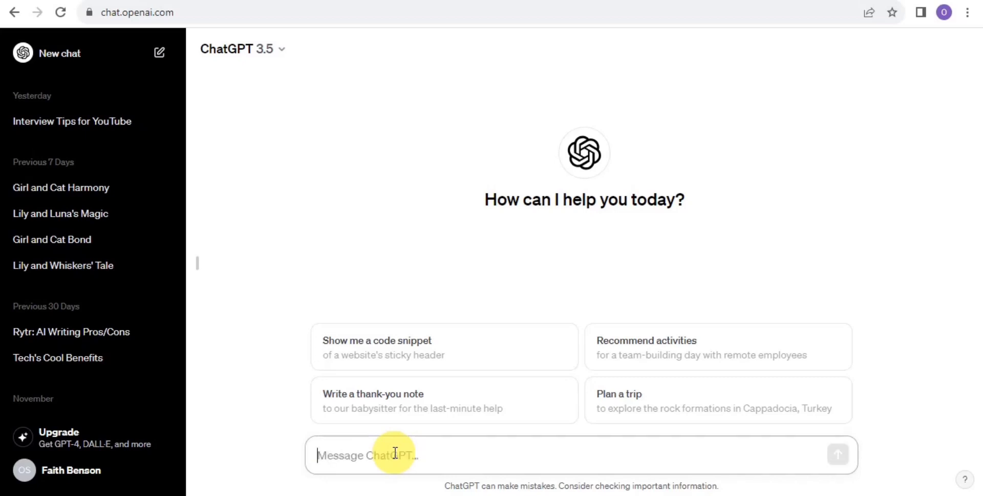
text(y)
key(BackSpace)
text(the benefits of techn)
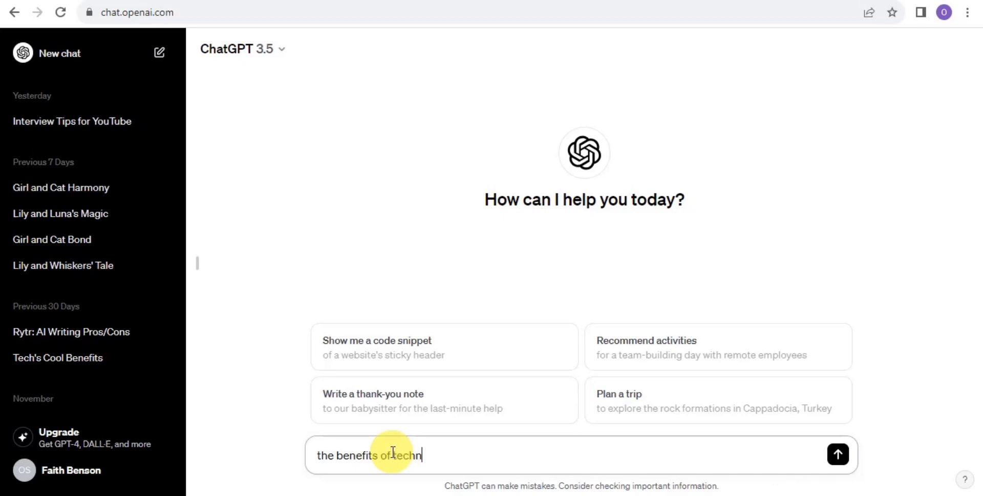
text(ology not more than 100 words)
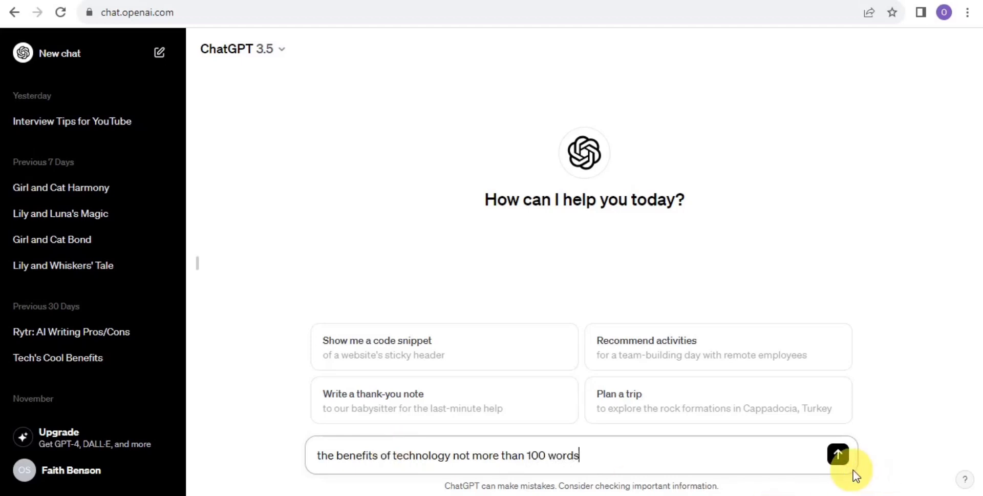
click(838, 454)
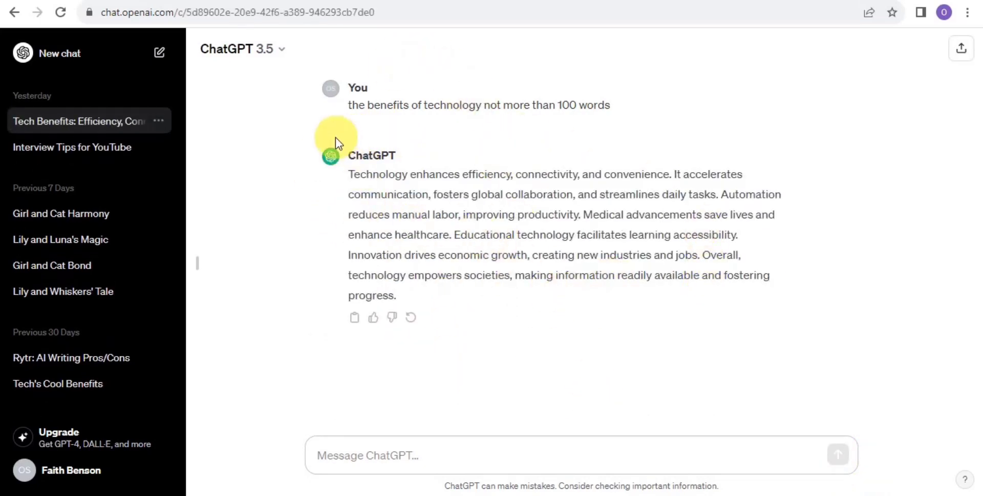
Copy ChatGPT's full answer about the benefits of technology
drag(353, 175, 397, 296)
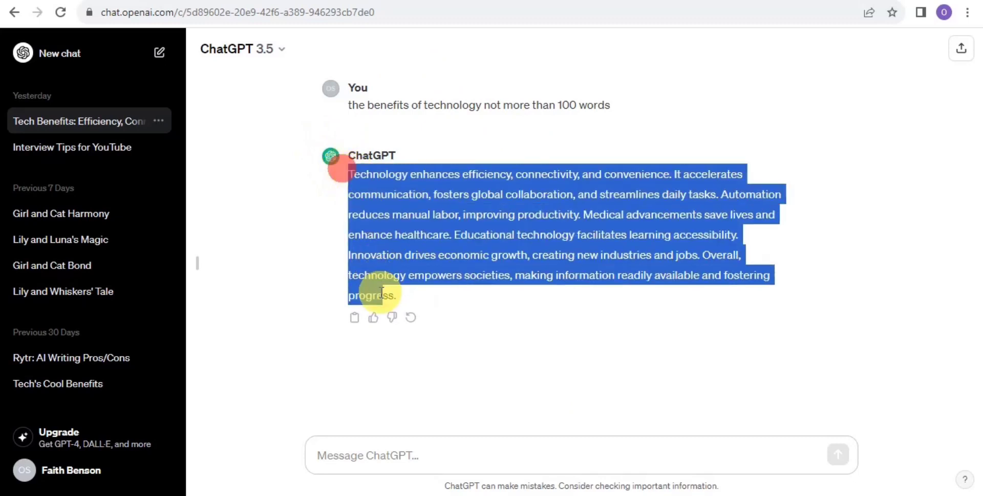
right_click(411, 293)
click(443, 303)
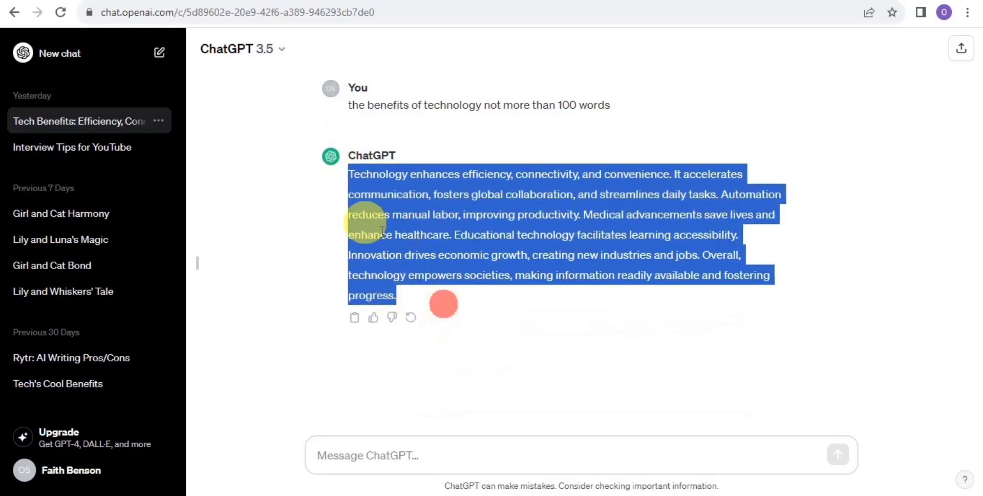
Paste the copied technology script as plain text into the Script to Video box
click(393, 2)
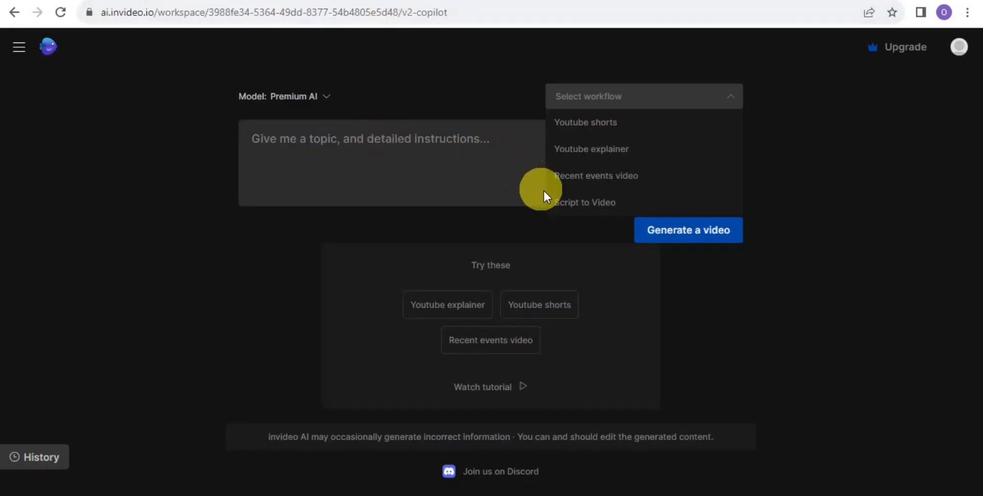
click(584, 207)
right_click(306, 130)
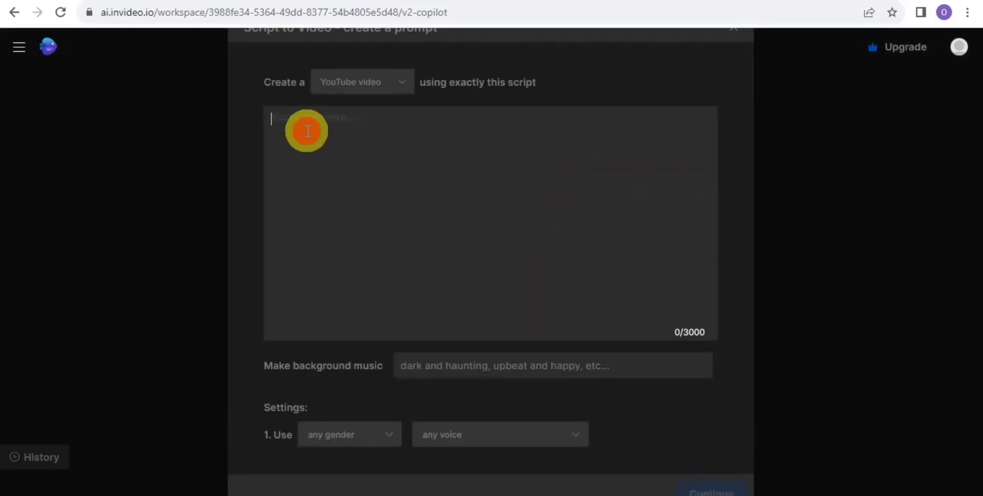
click(338, 230)
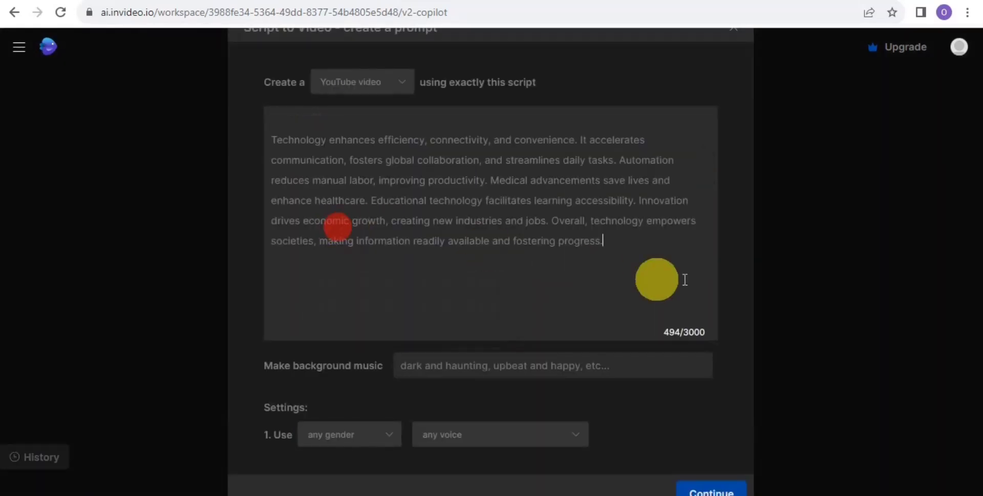
click(430, 140)
click(582, 142)
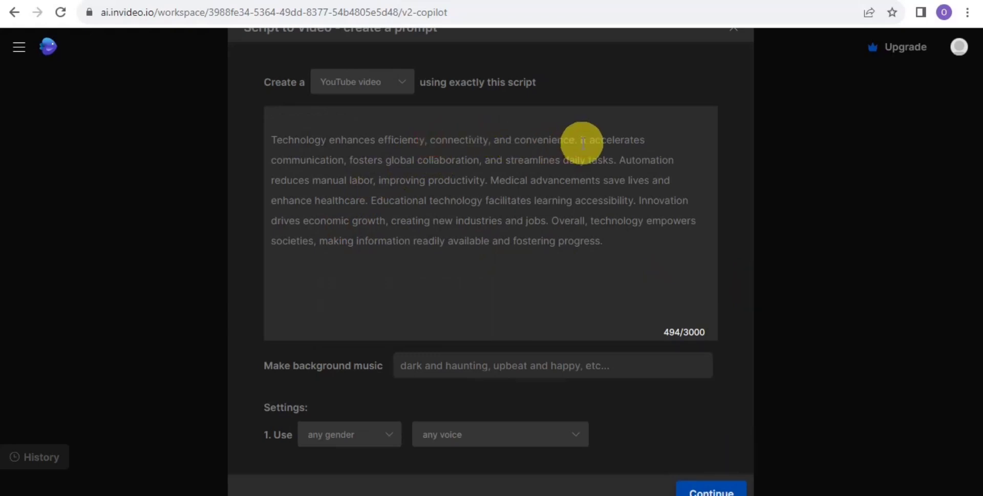
text(t)
key(ctrl+a)
key(ctrl+v)
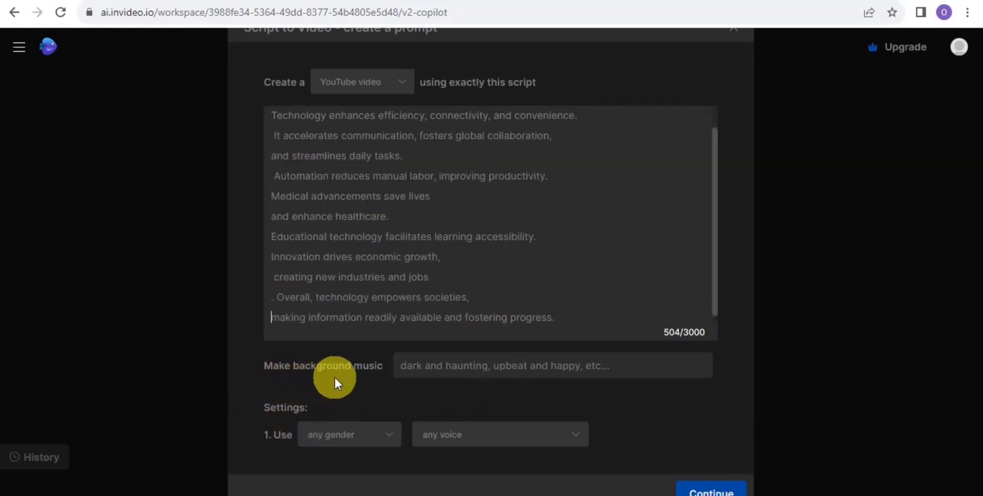
Set a female narrator voice and confirm the script prompt
click(462, 367)
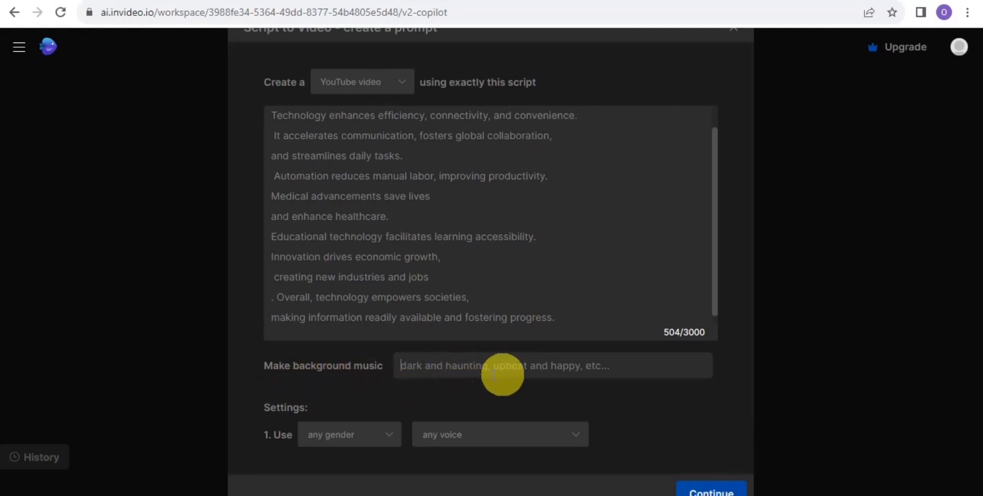
click(479, 374)
click(378, 435)
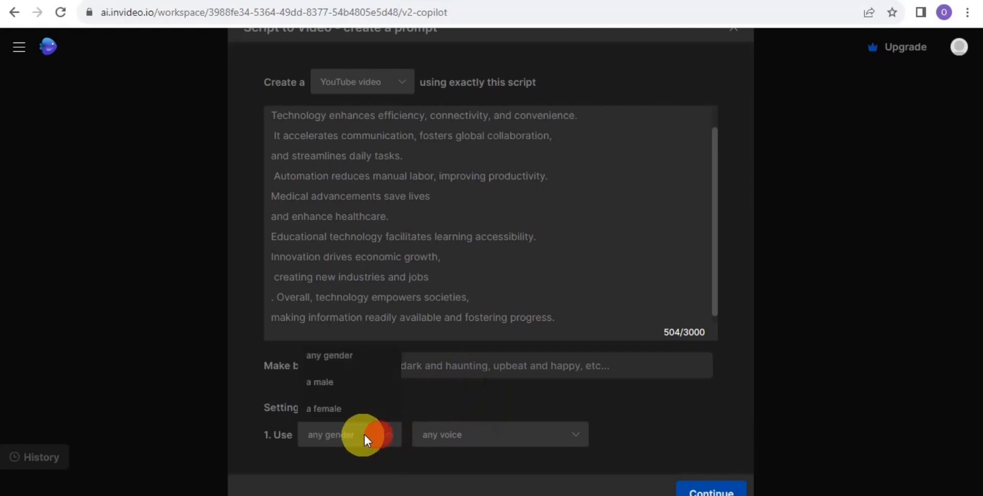
click(320, 409)
click(484, 438)
click(485, 437)
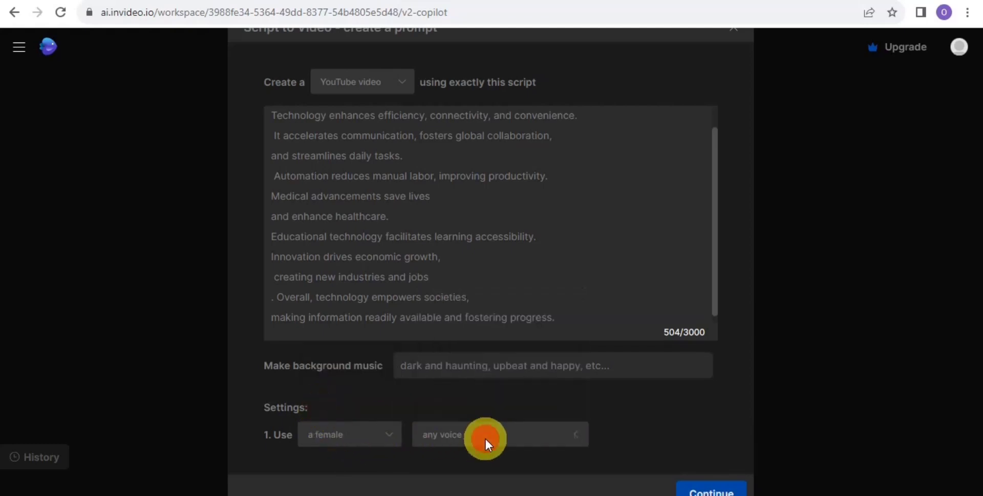
click(717, 489)
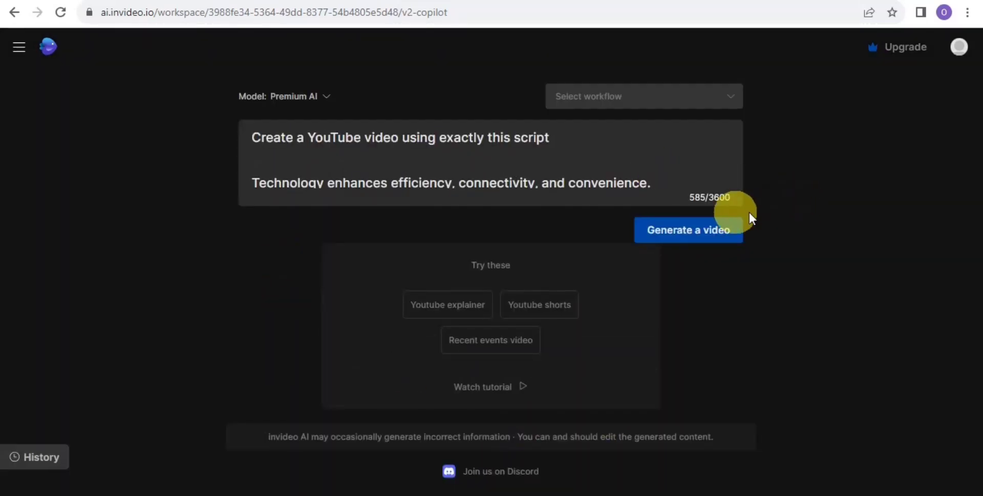
Generate a video from the technology script prompt
click(682, 230)
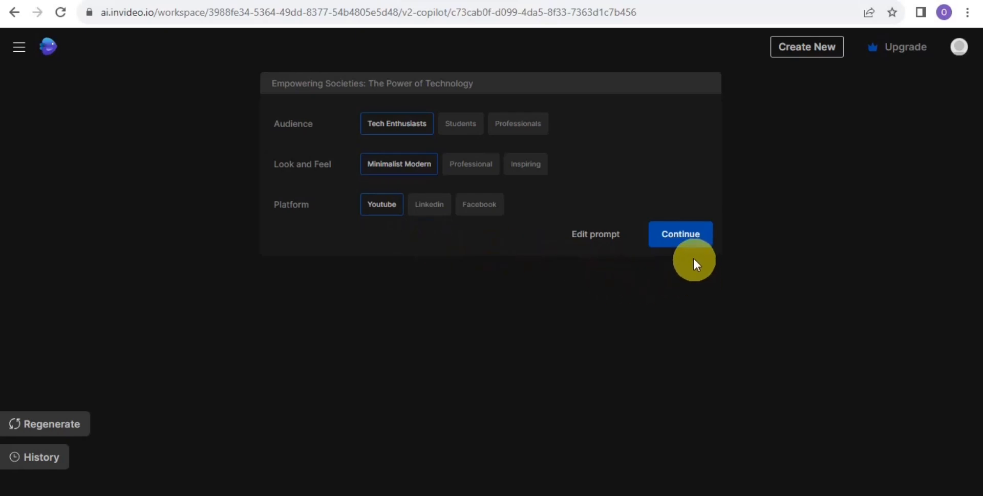
Accept the suggested audience, look and platform options so the video generates
click(692, 243)
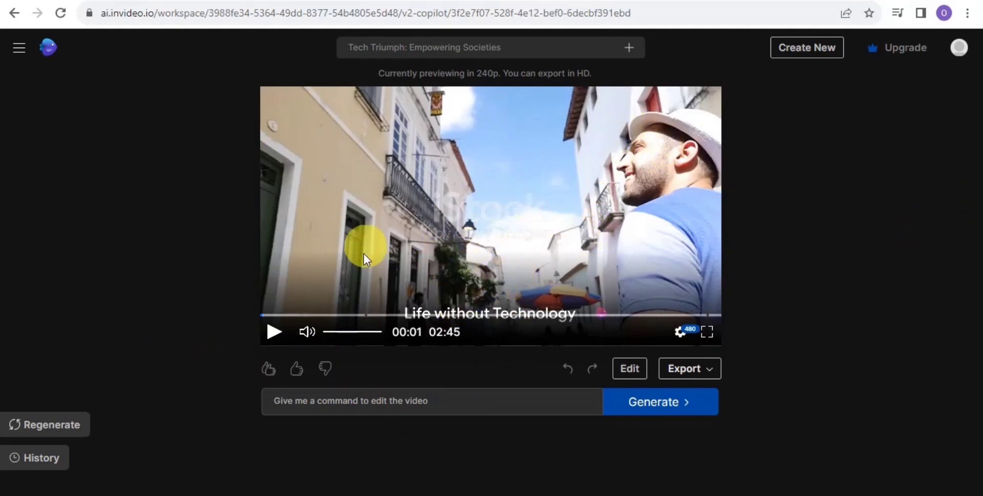
Play the generated video and pause it at five seconds
click(274, 332)
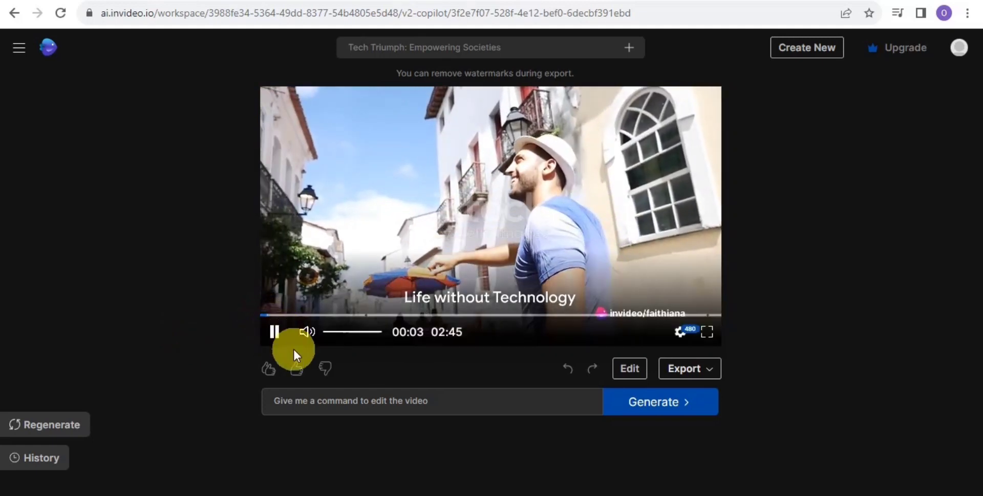
click(275, 332)
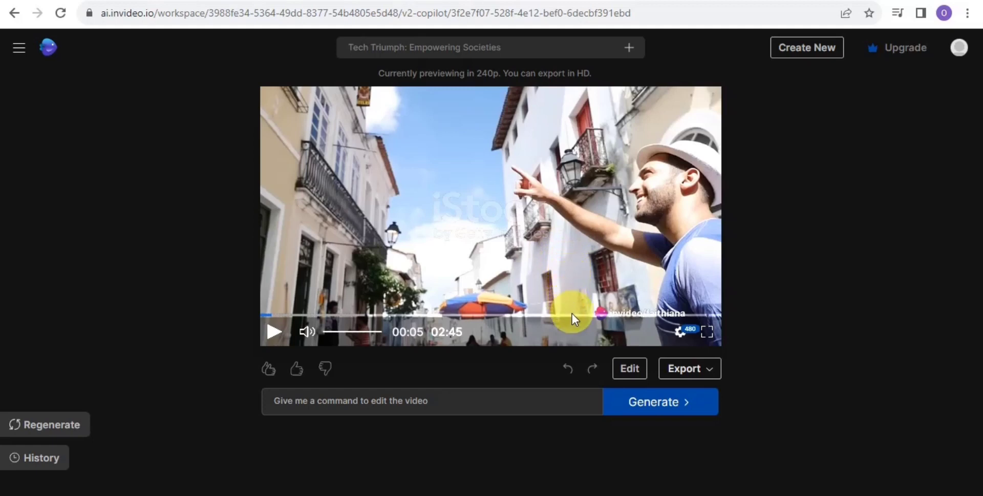
click(681, 331)
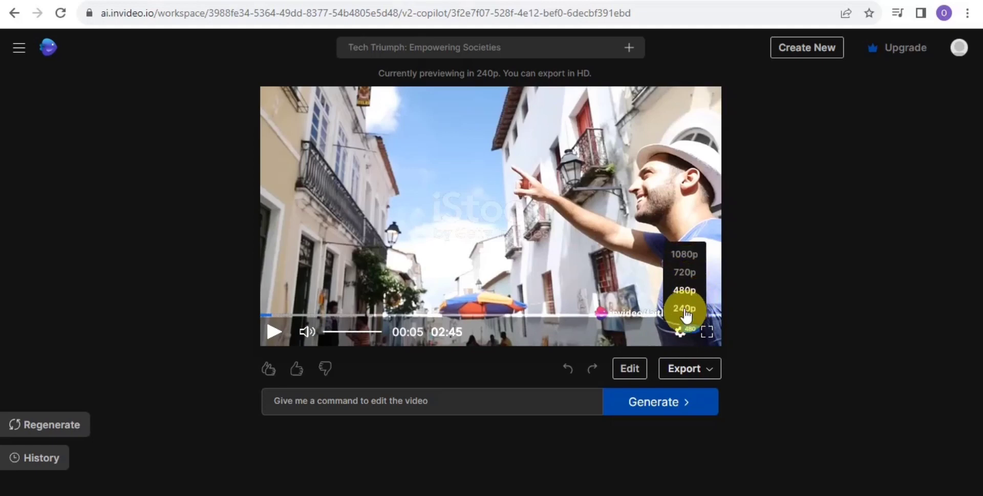
click(679, 330)
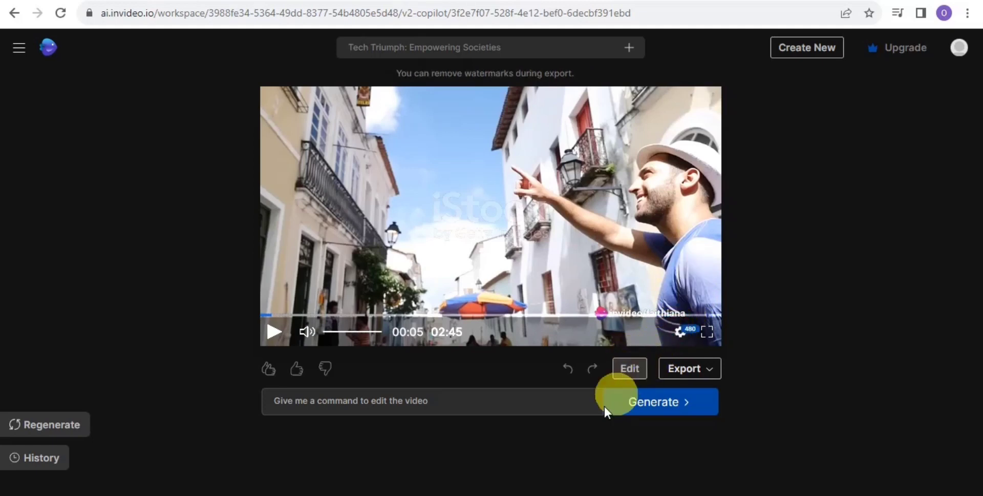
click(549, 403)
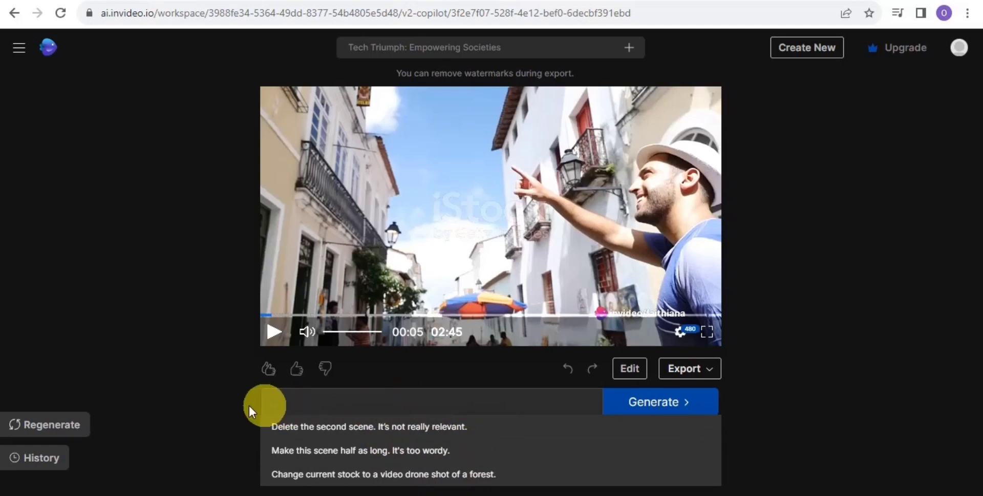
click(195, 361)
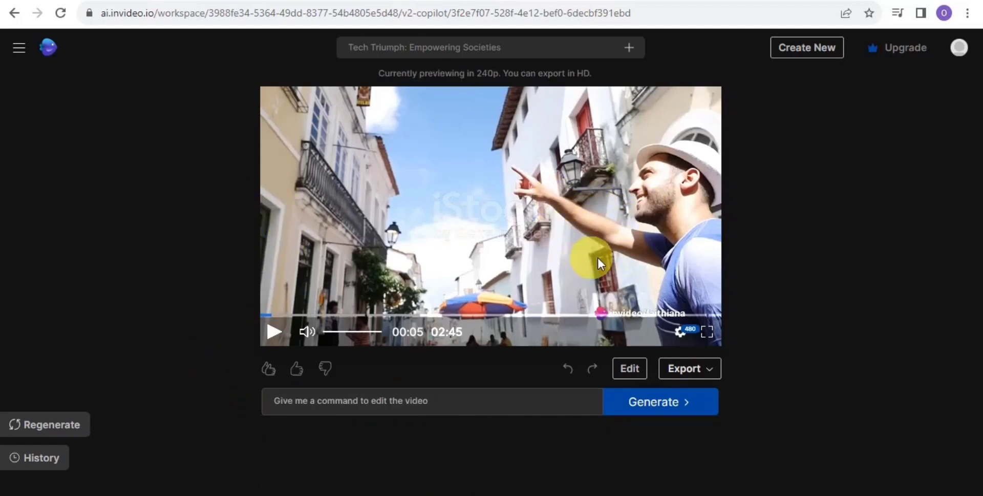
click(673, 371)
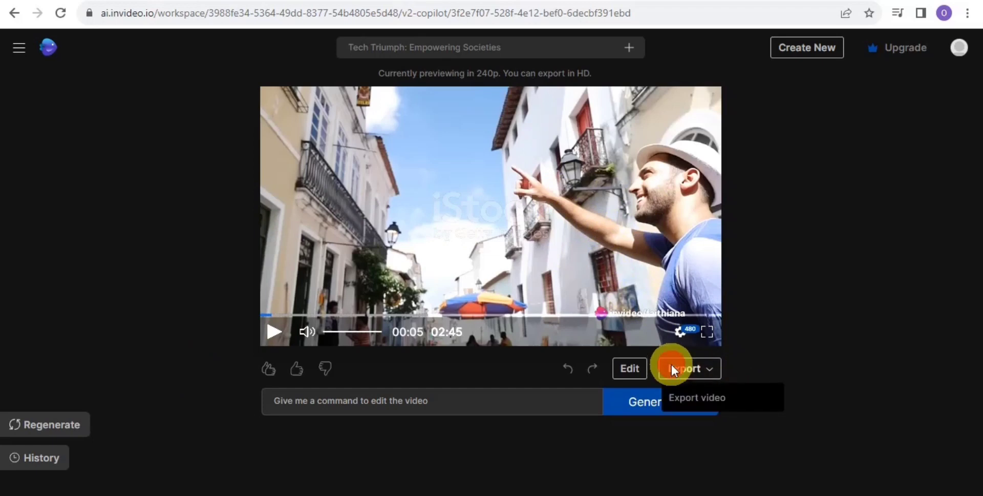
click(783, 272)
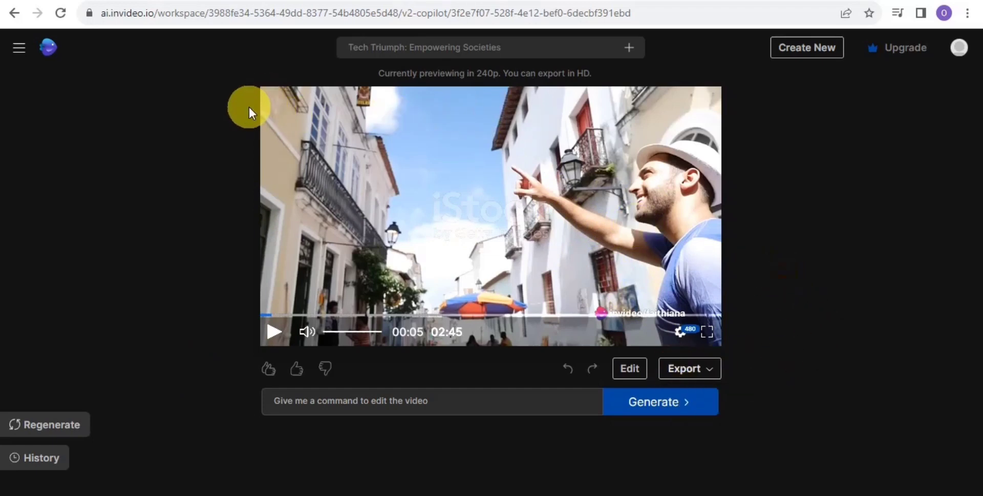